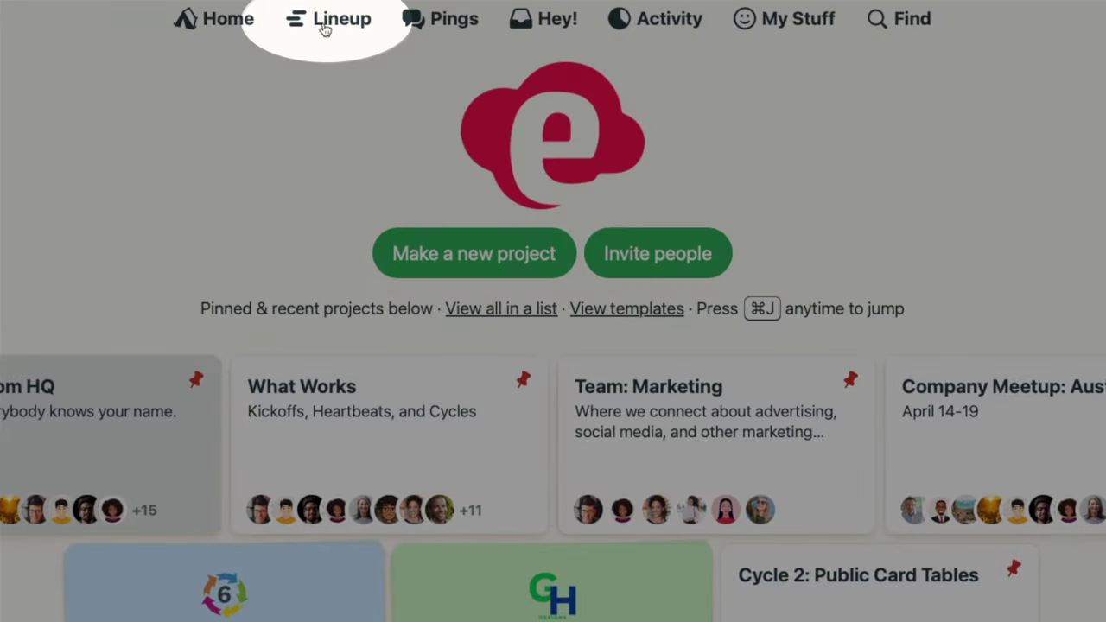
On the Lineup timeline, look back six weeks, then move six weeks forward again.
click(325, 30)
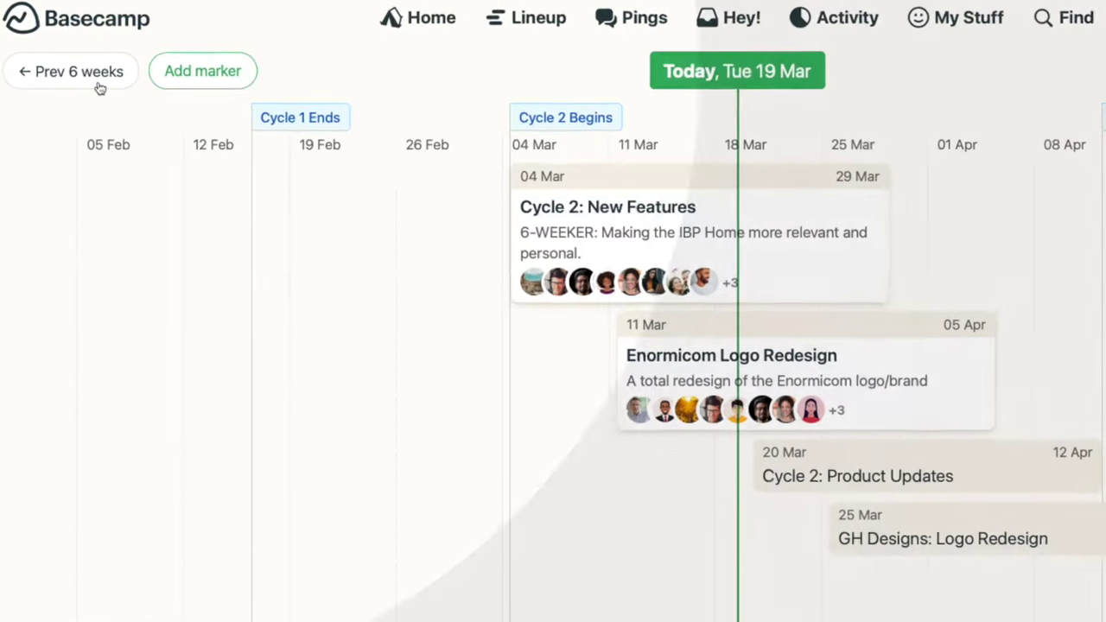
click(102, 77)
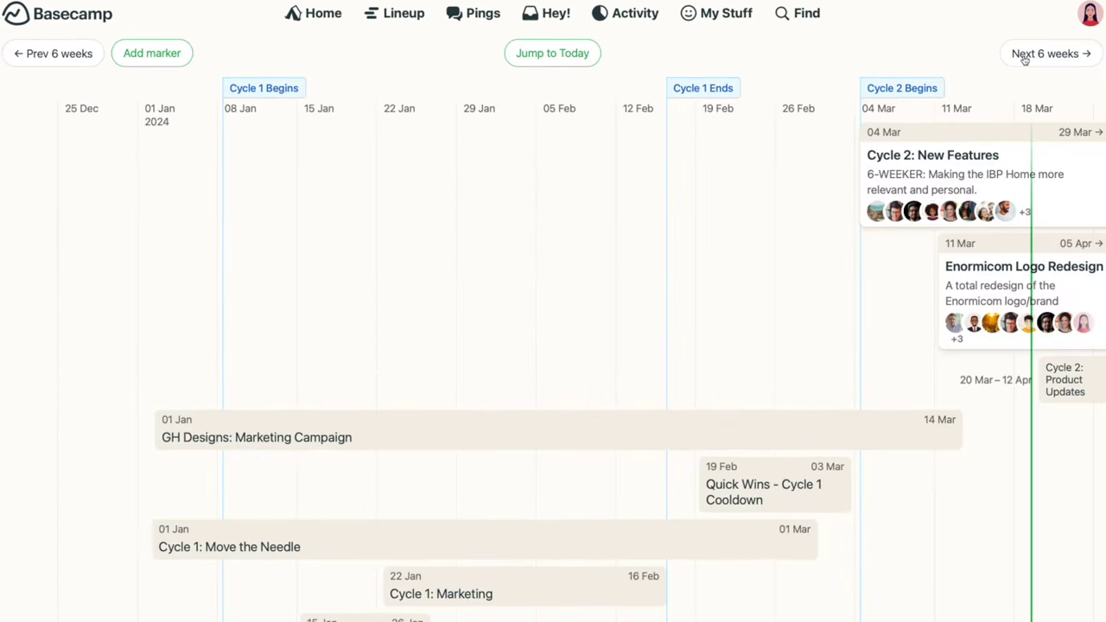
click(1025, 58)
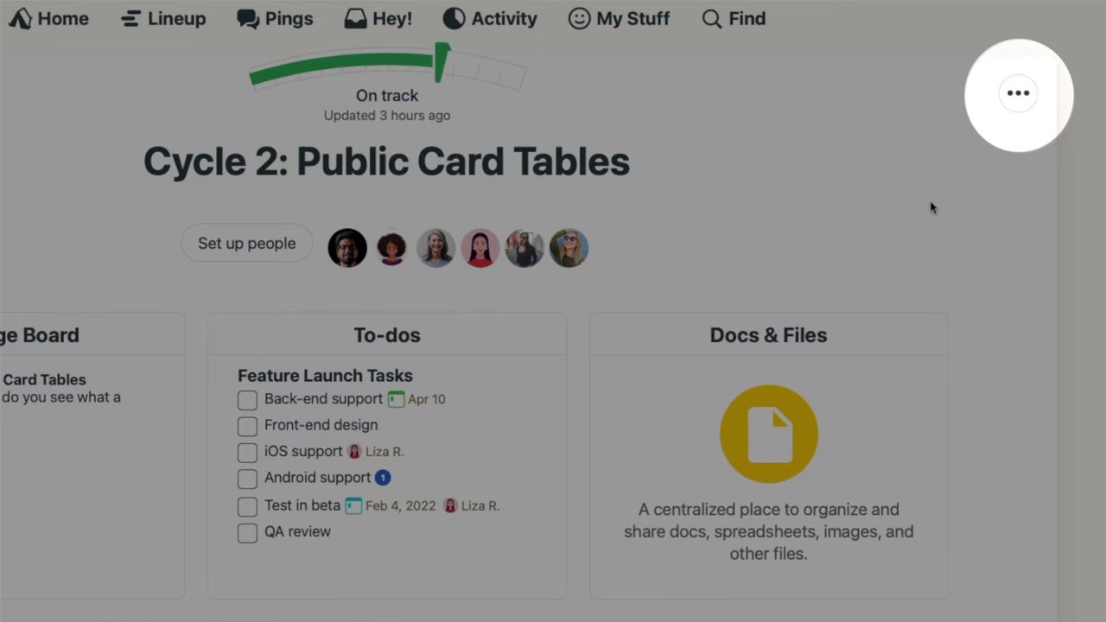
Edit the project details to add a Mar 8 start date and Apr 8 end date, and save.
click(1011, 97)
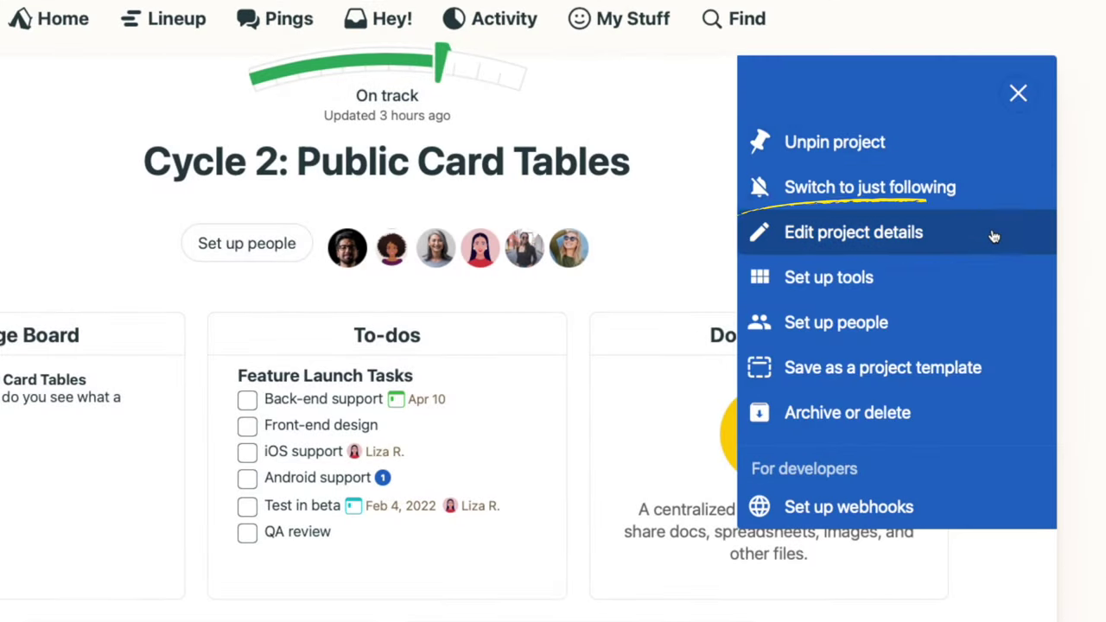
click(992, 234)
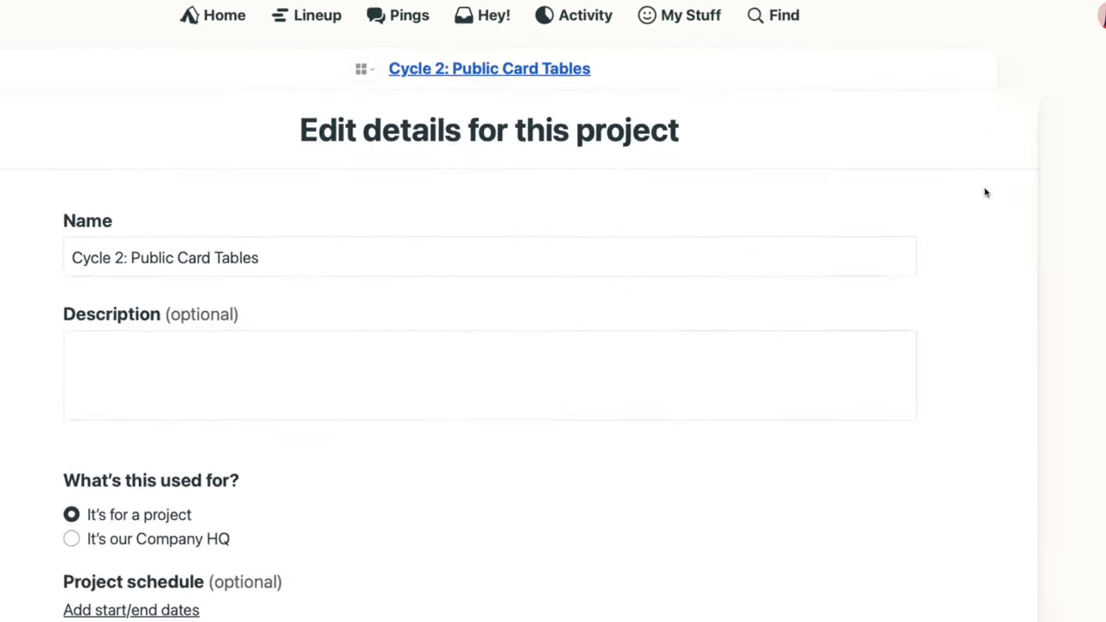
scroll(981, 166, down, 2)
scroll(981, 166, down, 1)
click(259, 303)
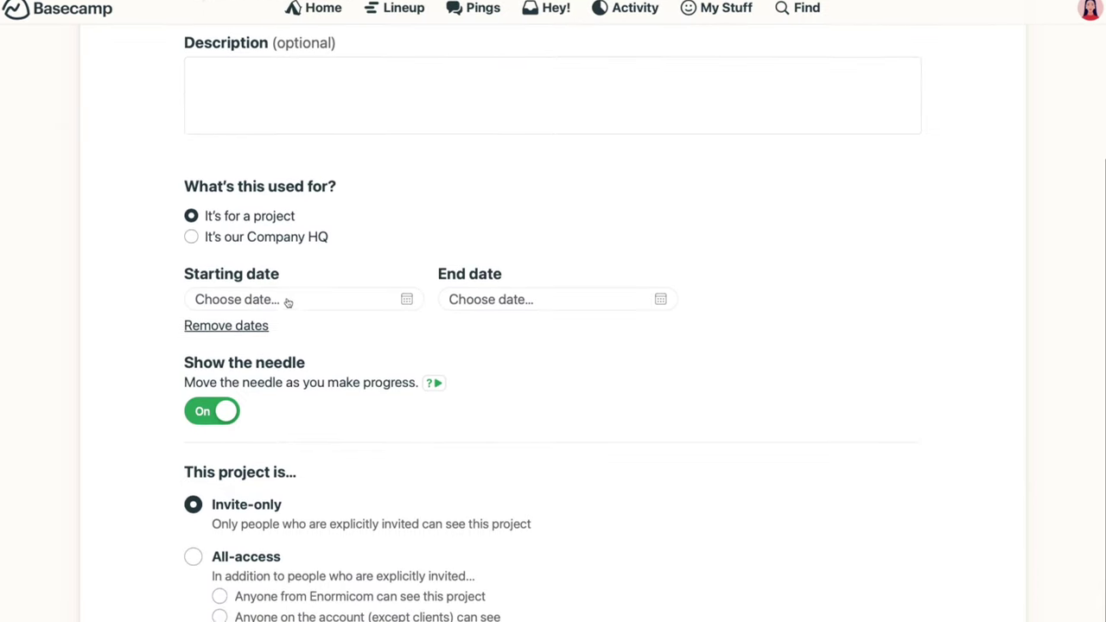
click(297, 300)
scroll(296, 300, down, 1)
click(354, 360)
click(634, 240)
click(494, 318)
click(285, 570)
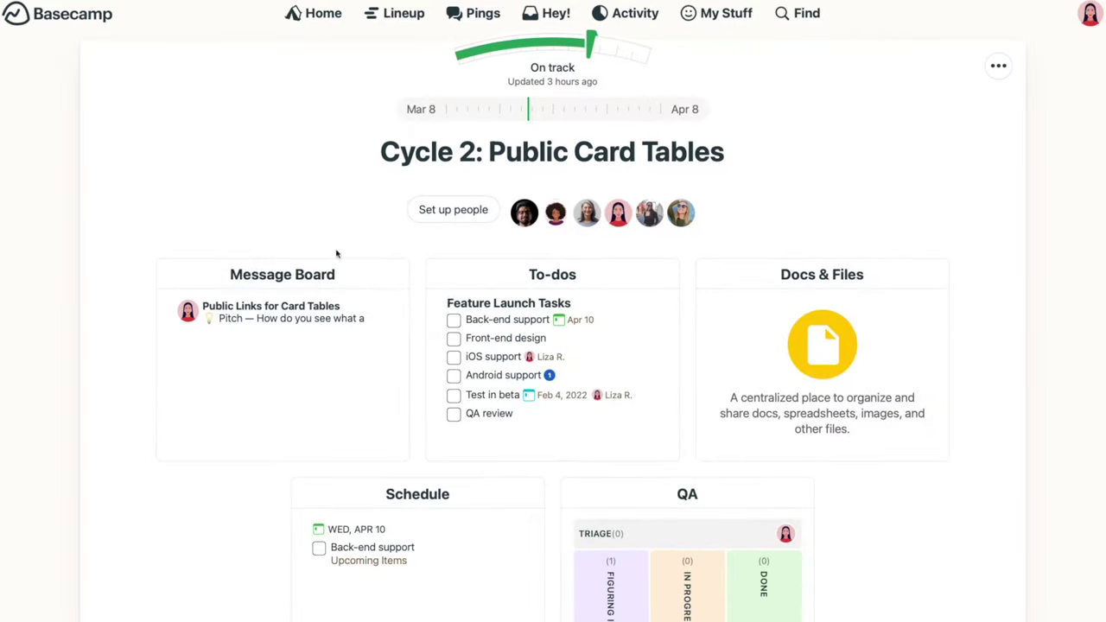
Add a 'Company Meet-up' marker dated Mar 29 to the Lineup and save it.
click(399, 15)
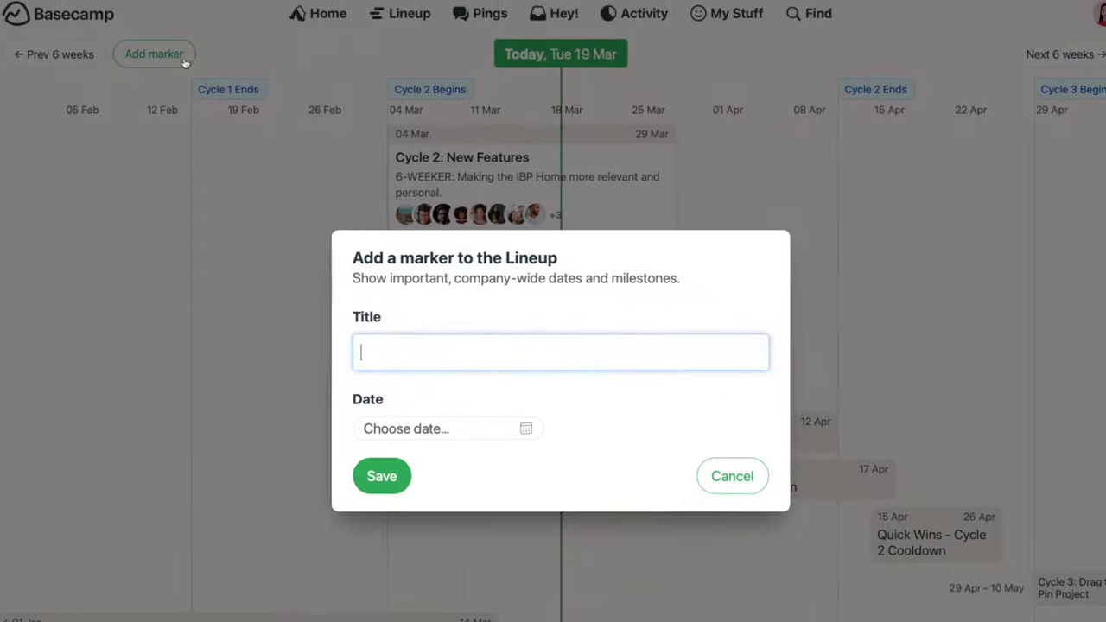
text(Company Meet-up)
click(406, 411)
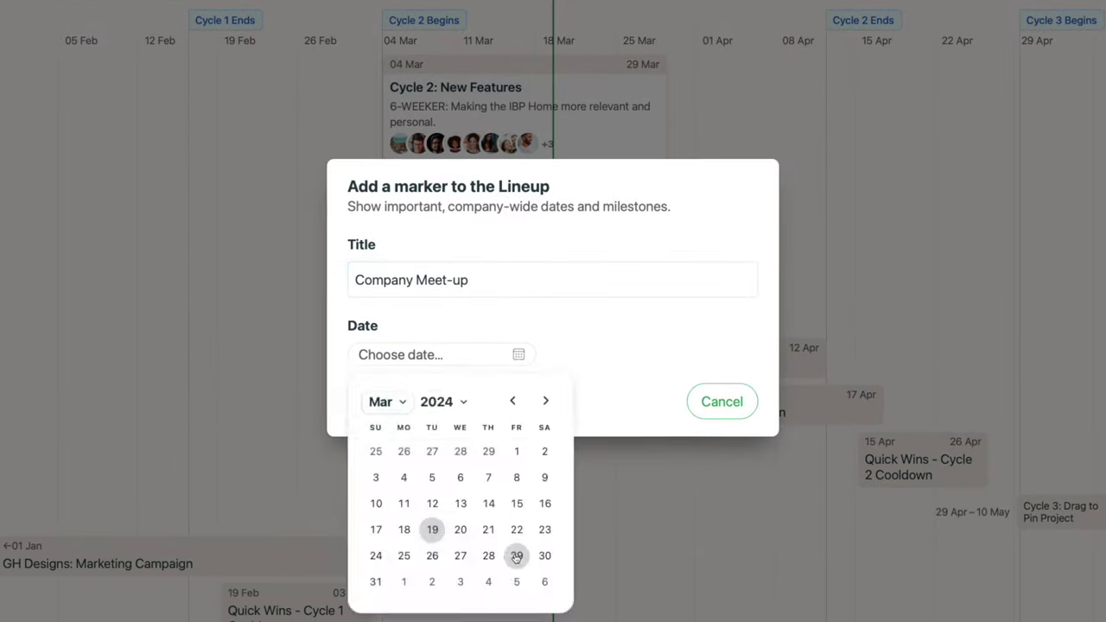
click(516, 612)
click(377, 403)
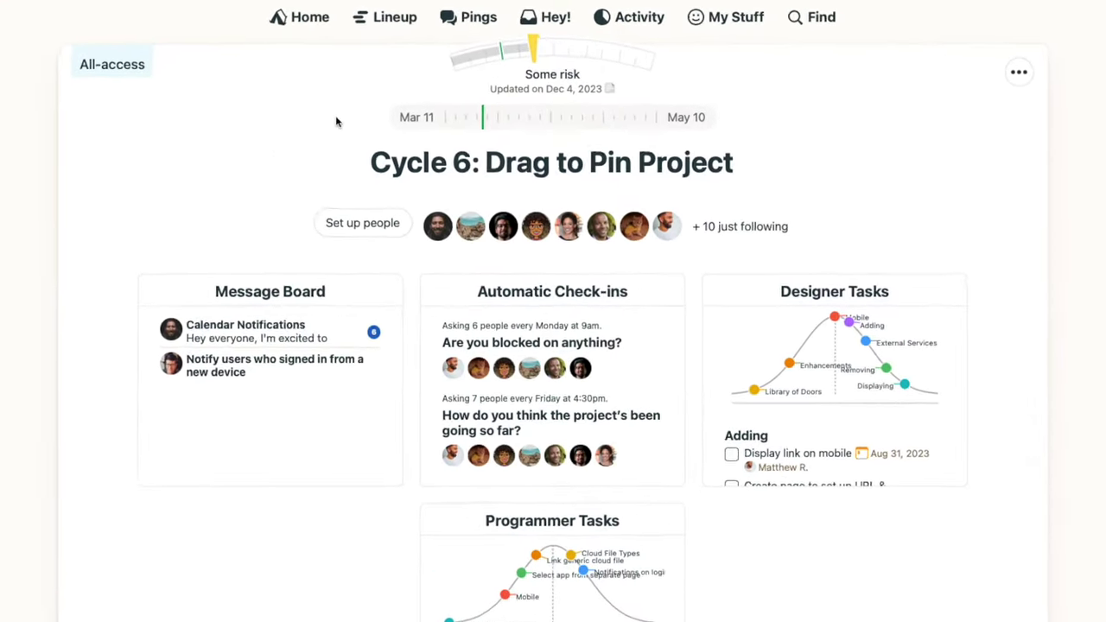
Advance the needle, mark On track, and post 'We're back on track. The database issues have been resolved.'.
click(539, 59)
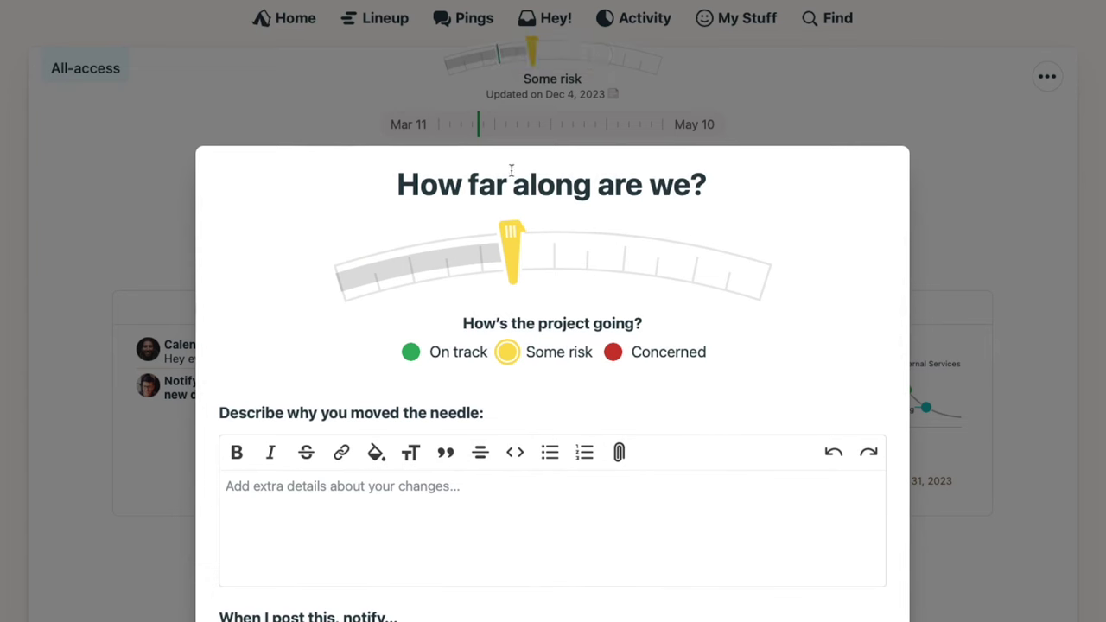
drag(509, 231, 593, 233)
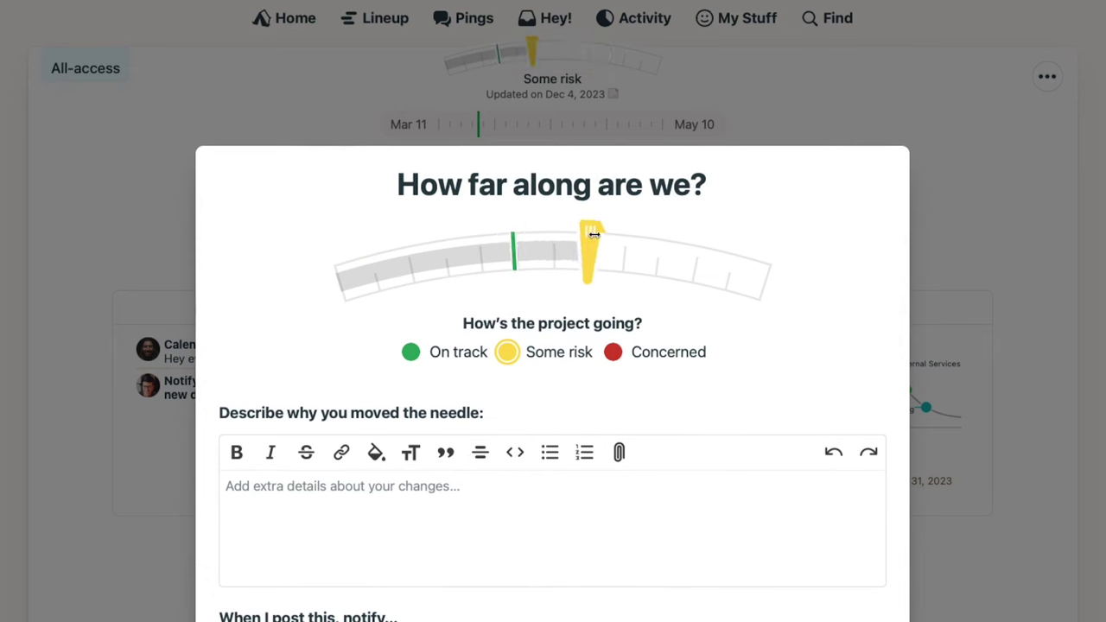
click(411, 353)
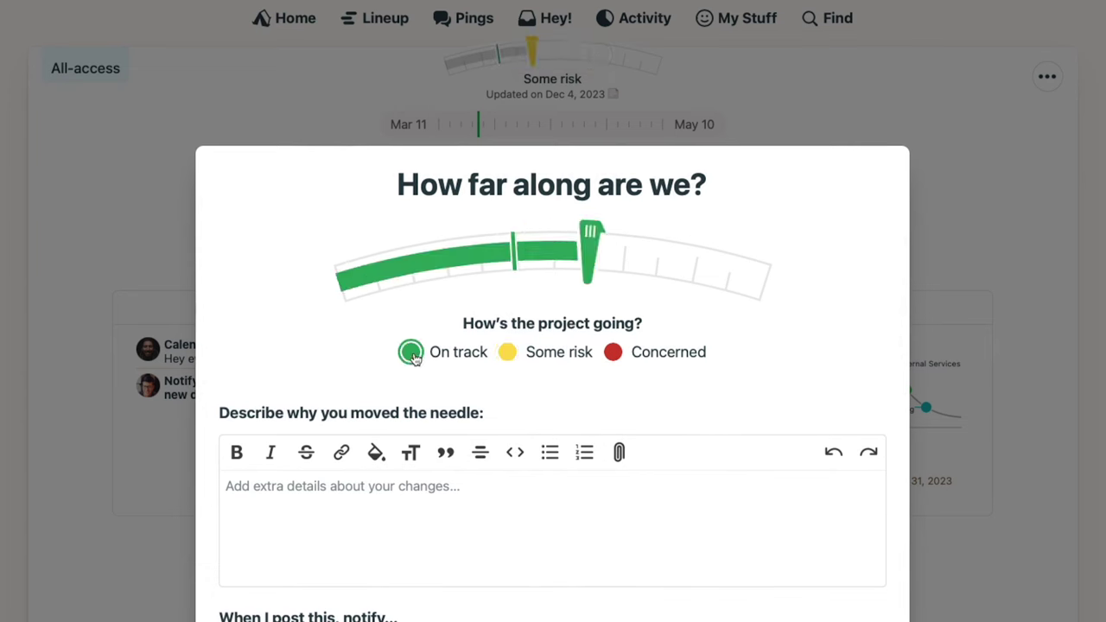
click(322, 494)
text(We're back on track. The database issues have been reso)
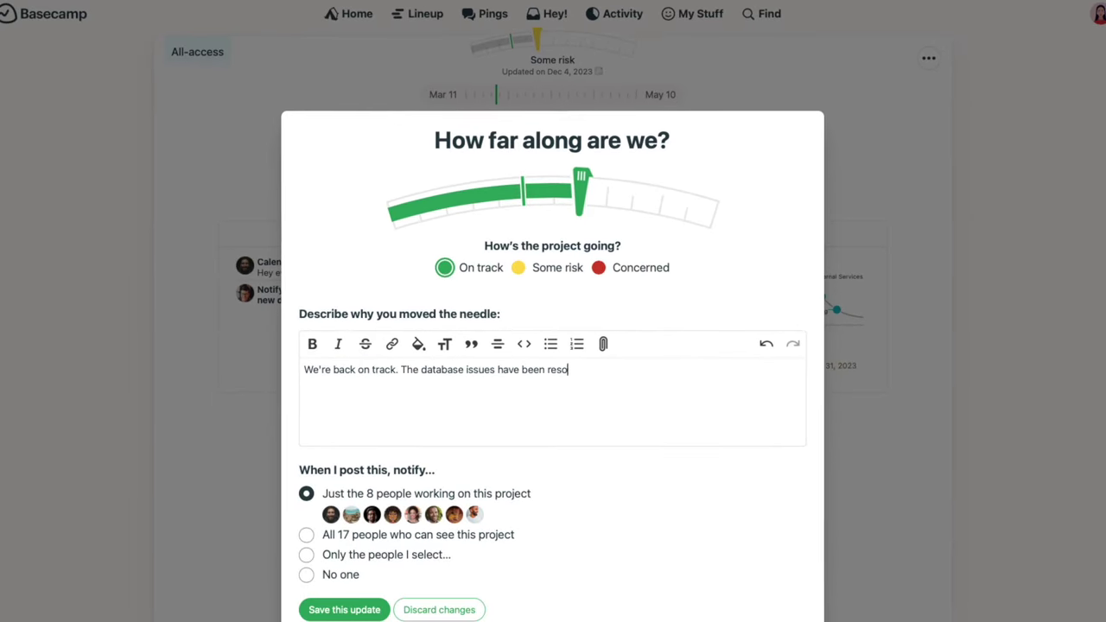
text(lved.)
click(344, 609)
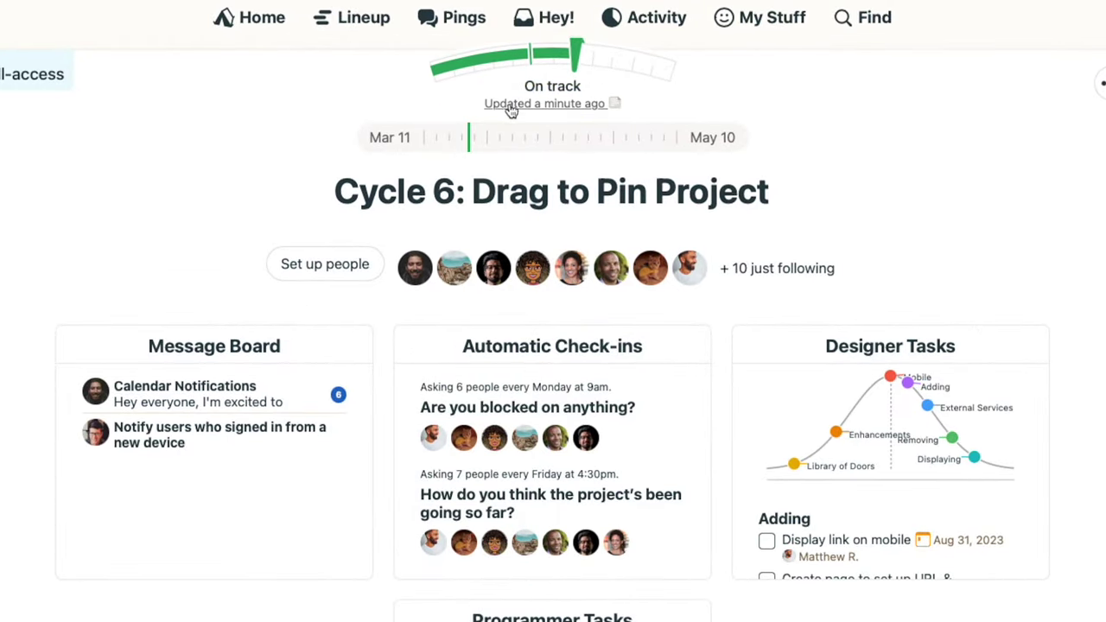
Open the 'Updated a minute ago' progress history and scroll through past updates.
click(511, 108)
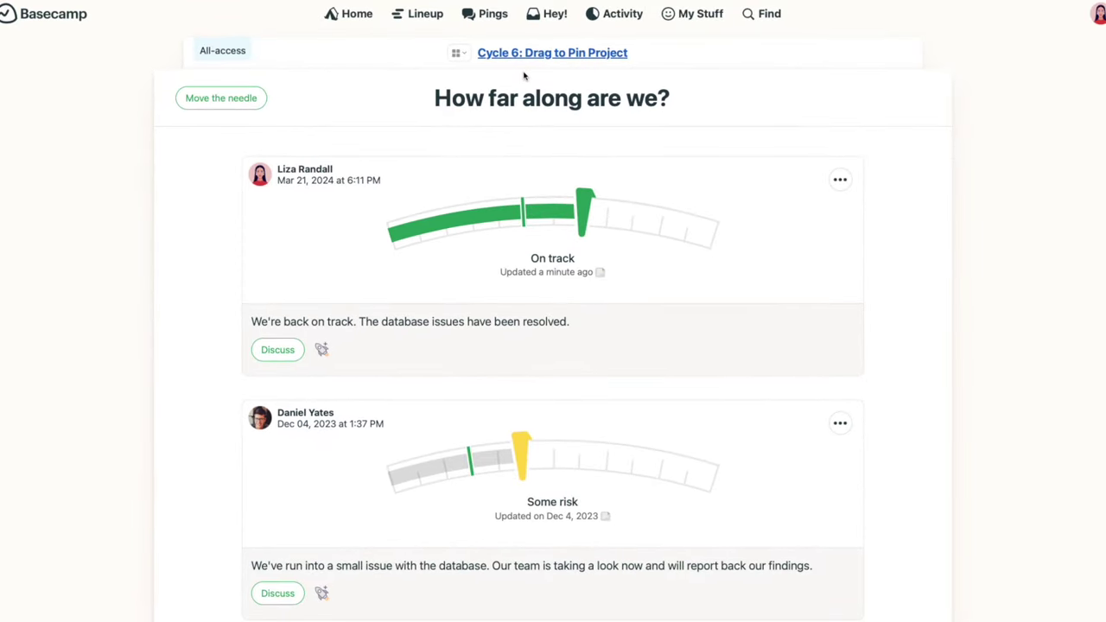
scroll(524, 76, down, 3)
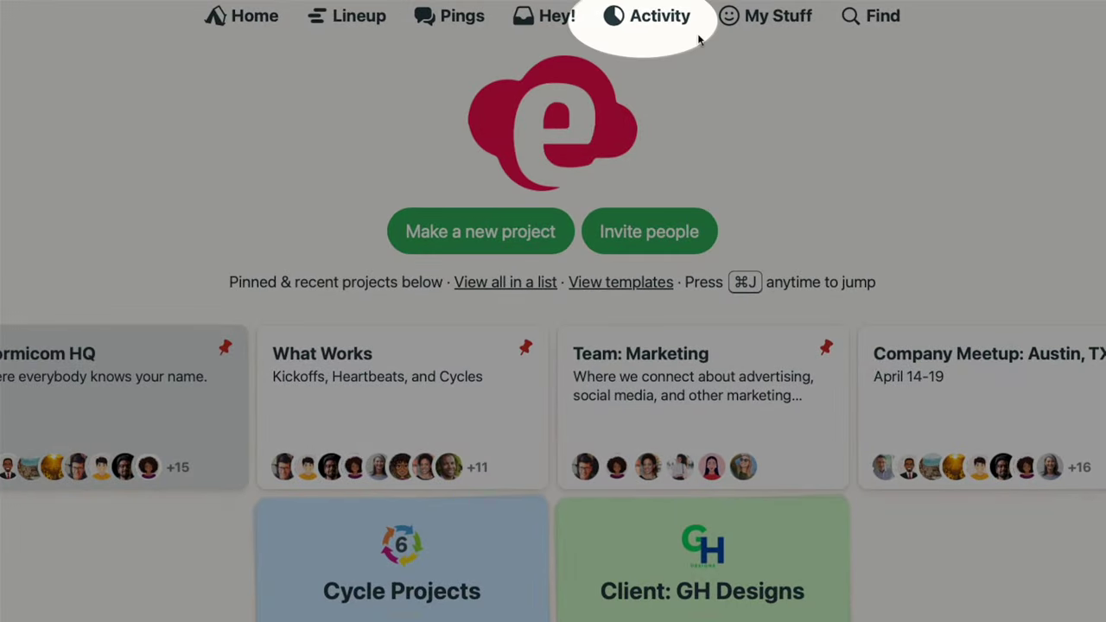
Go from Activity to Mission Control and scroll through Cycle 2: New Features' progress history.
click(673, 26)
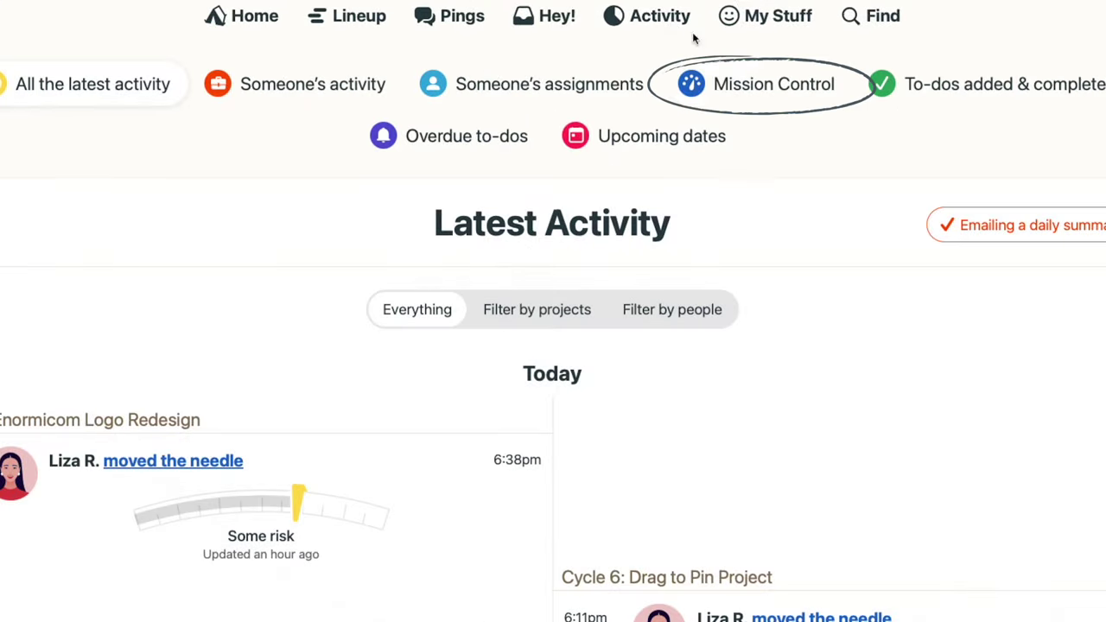
click(759, 98)
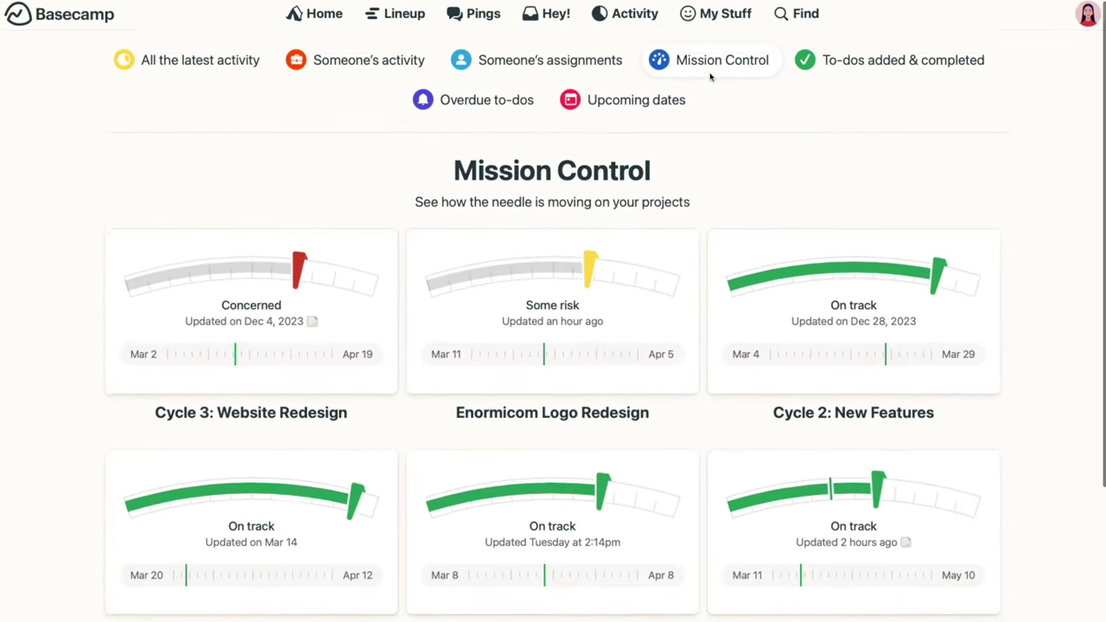
scroll(710, 77, down, 3)
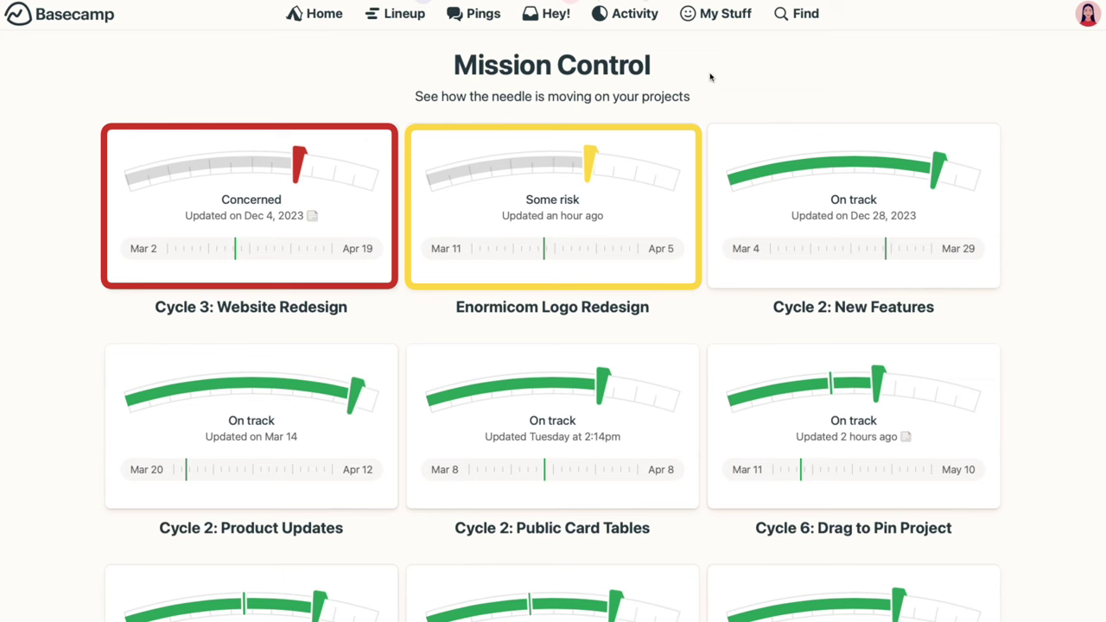
click(821, 142)
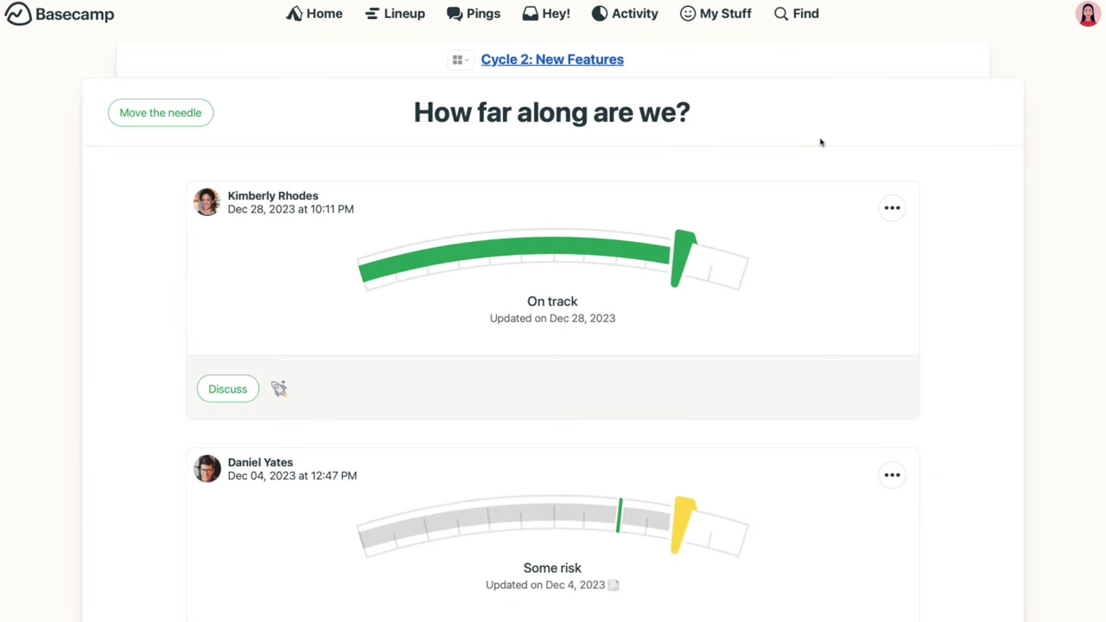
scroll(821, 142, down, 3)
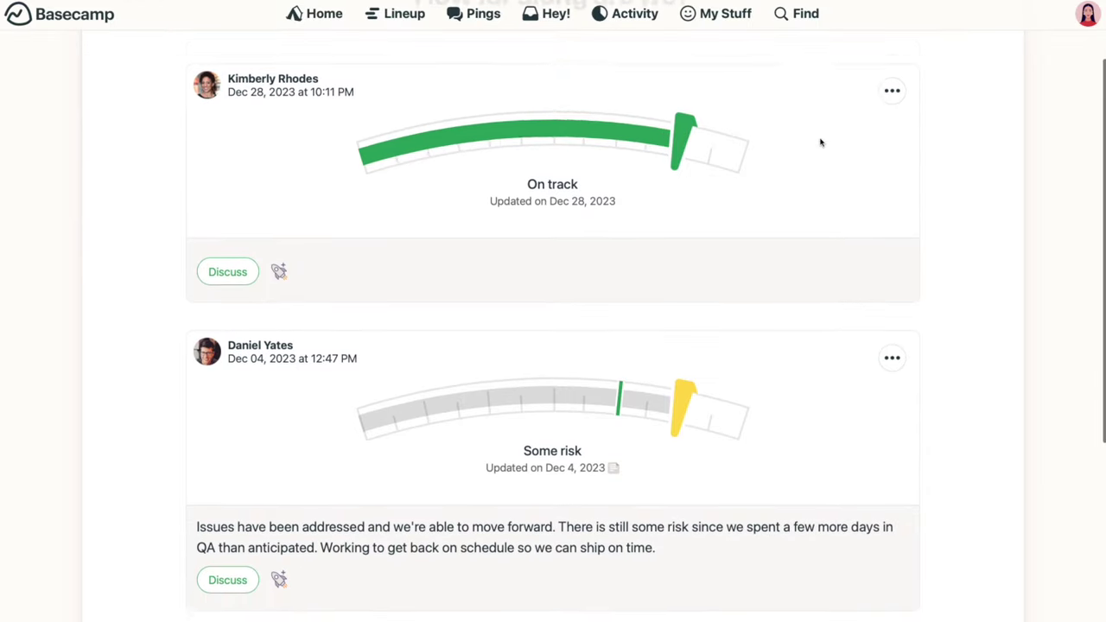
scroll(821, 142, down, 2)
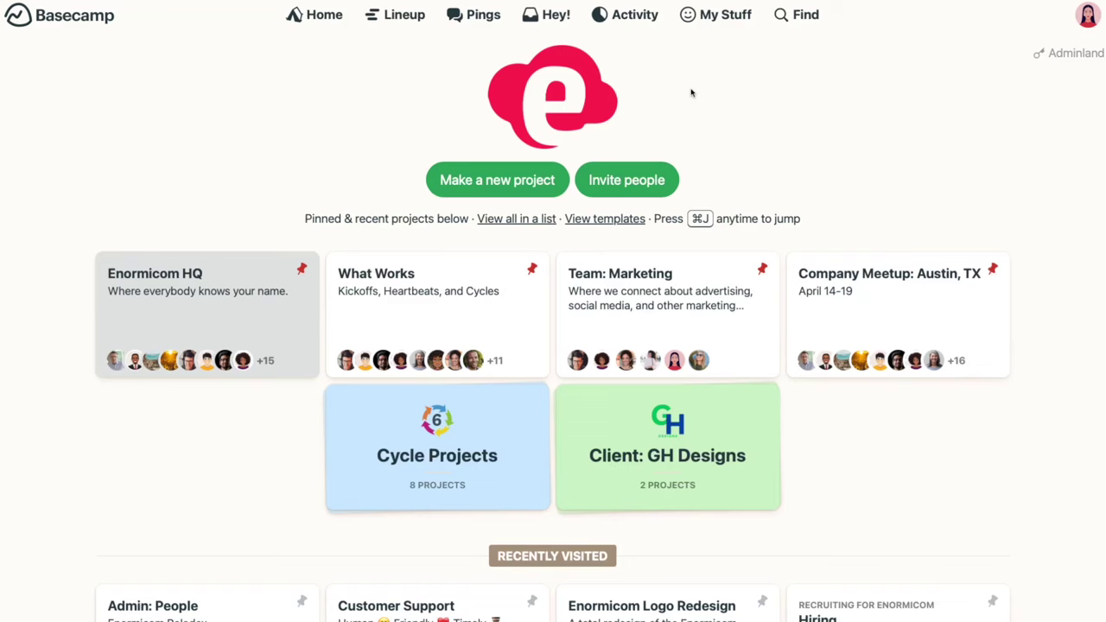
Filter latest activity to GH Designs: Logo Redesign and GH Designs: Marketing Campaign.
click(640, 19)
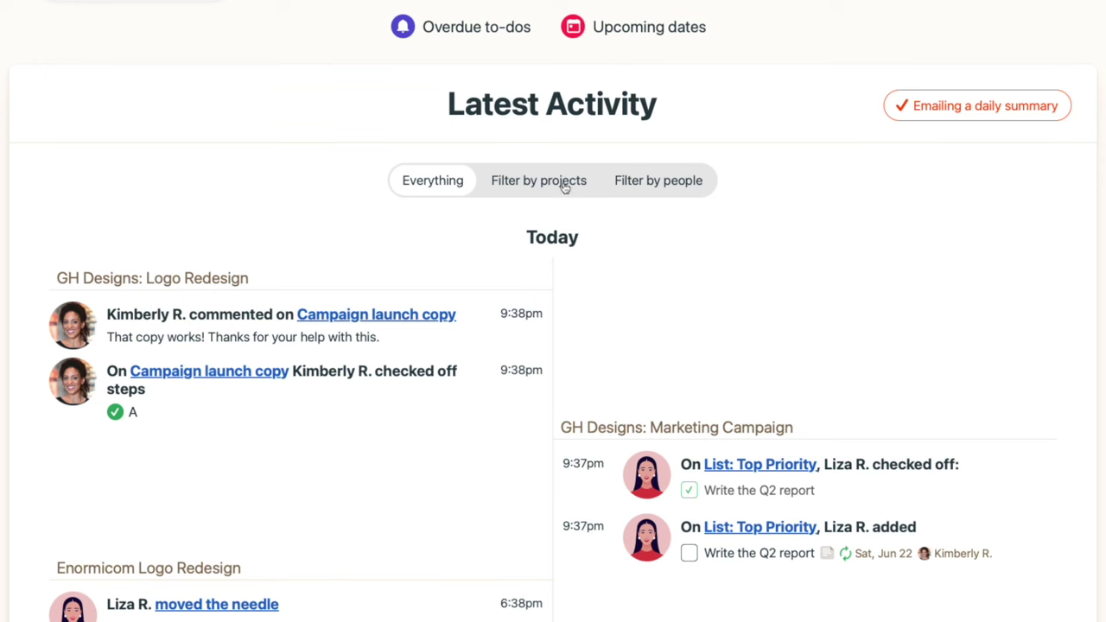
click(563, 187)
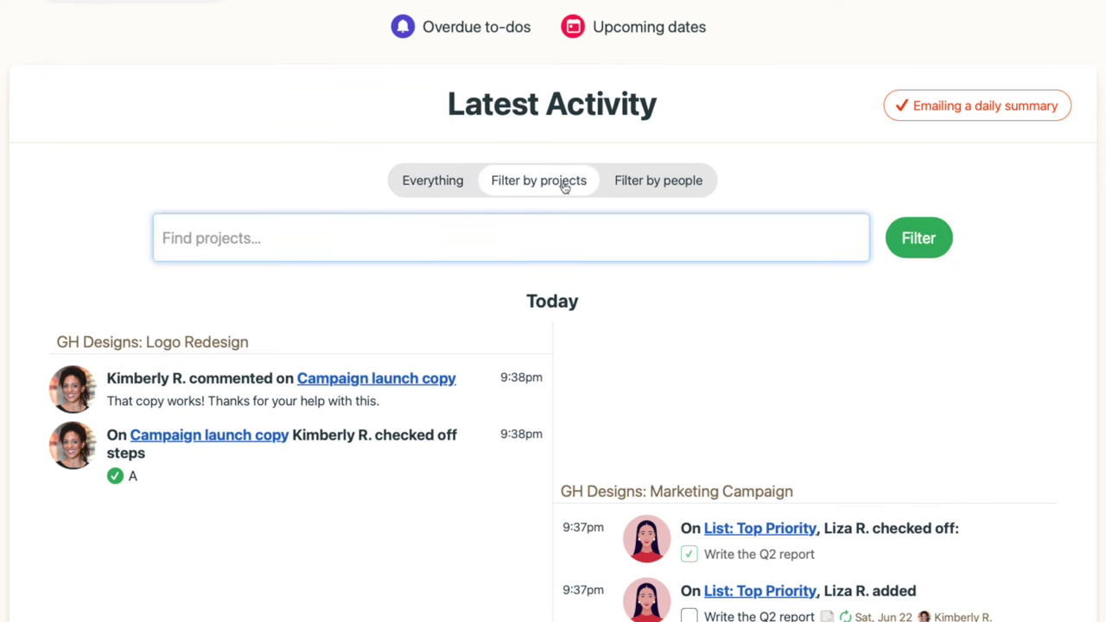
text(gh)
key(Return)
text(gh)
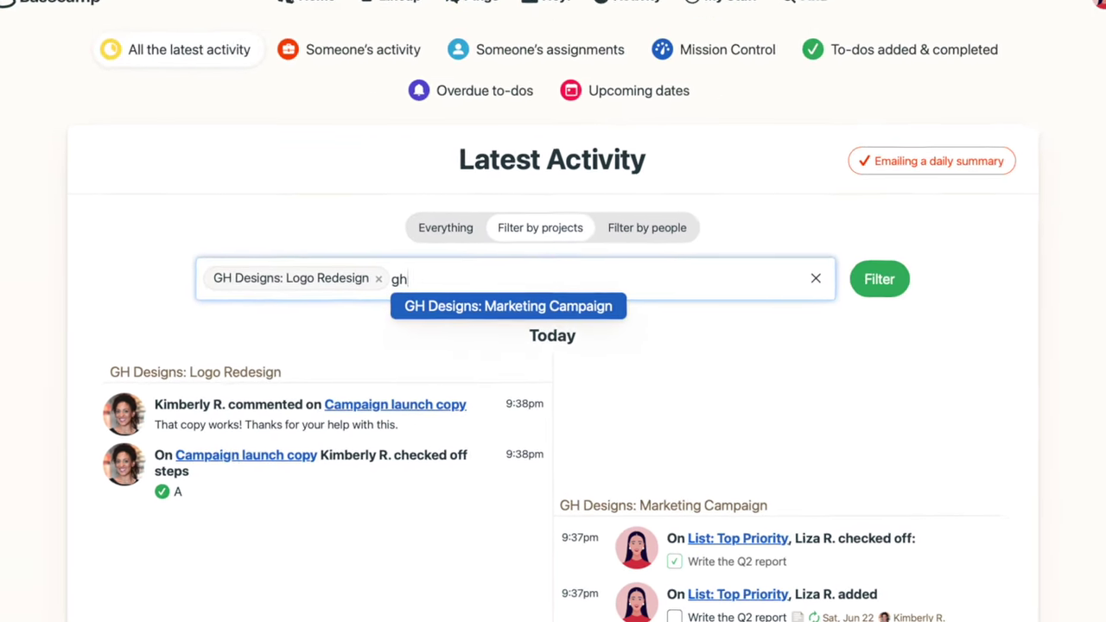
key(Return)
click(874, 304)
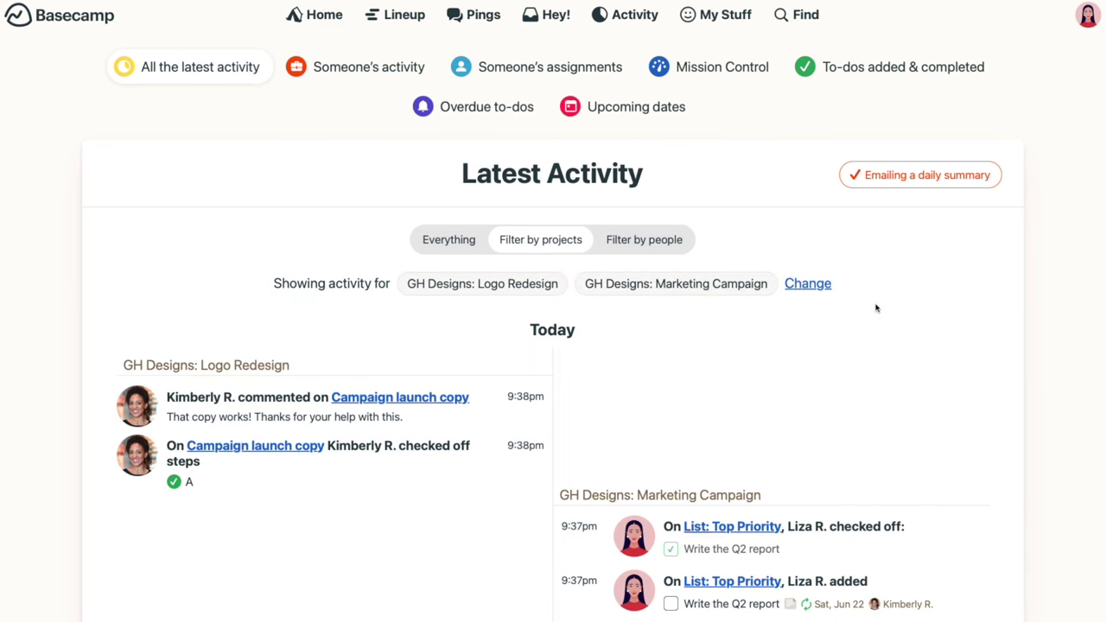
Filter activity by people to the suggested colleague and the Department Heads group.
click(661, 242)
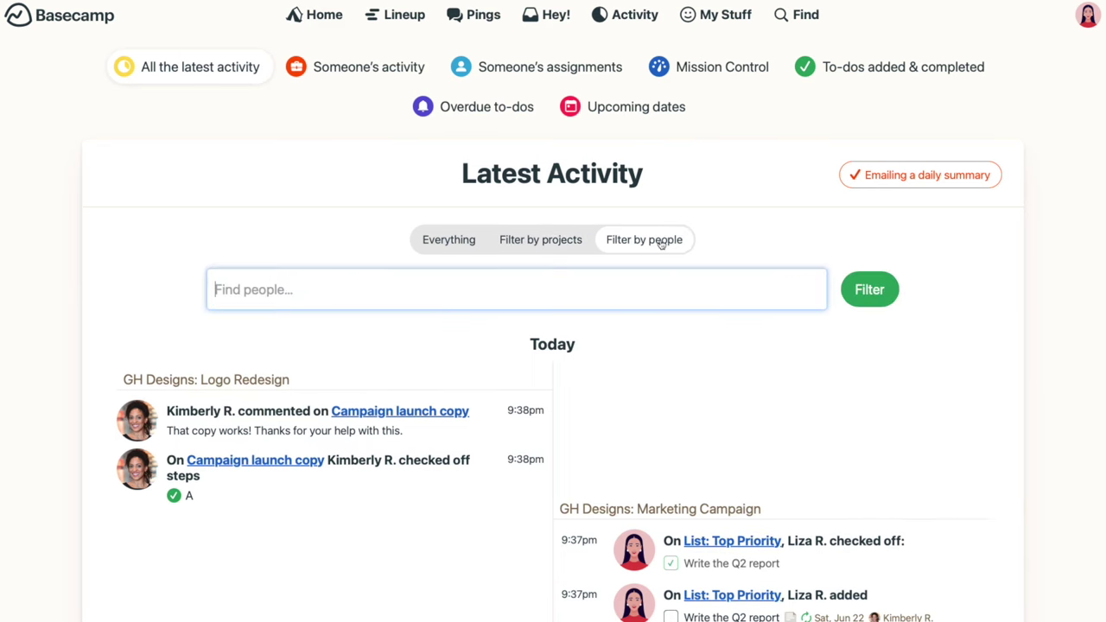
text(V)
key(Return)
text(dep)
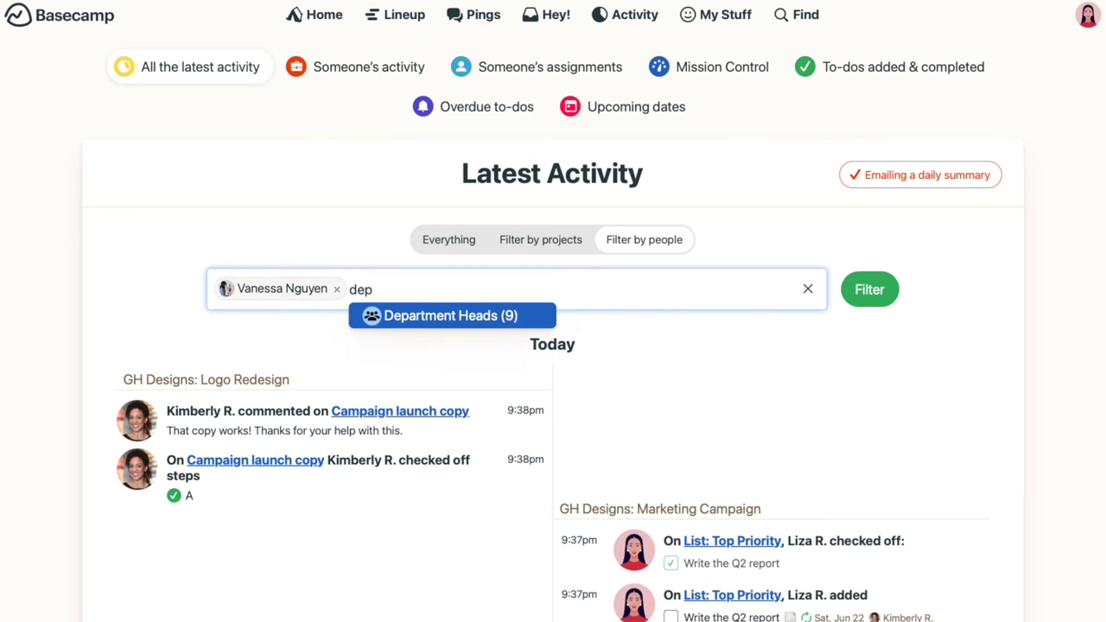
key(Return)
click(878, 326)
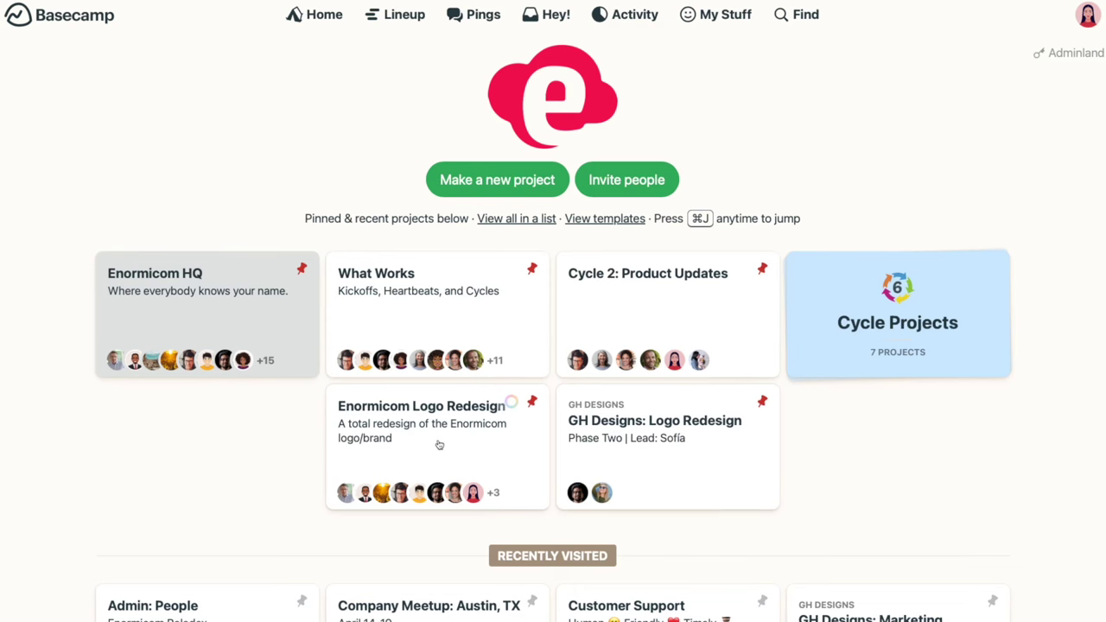
Stack Enormicom Logo Redesign with GH Designs: Logo Redesign as 'Current Work', then add Cycle 2: Product Updates.
drag(439, 447, 593, 443)
click(593, 443)
text(Current Work)
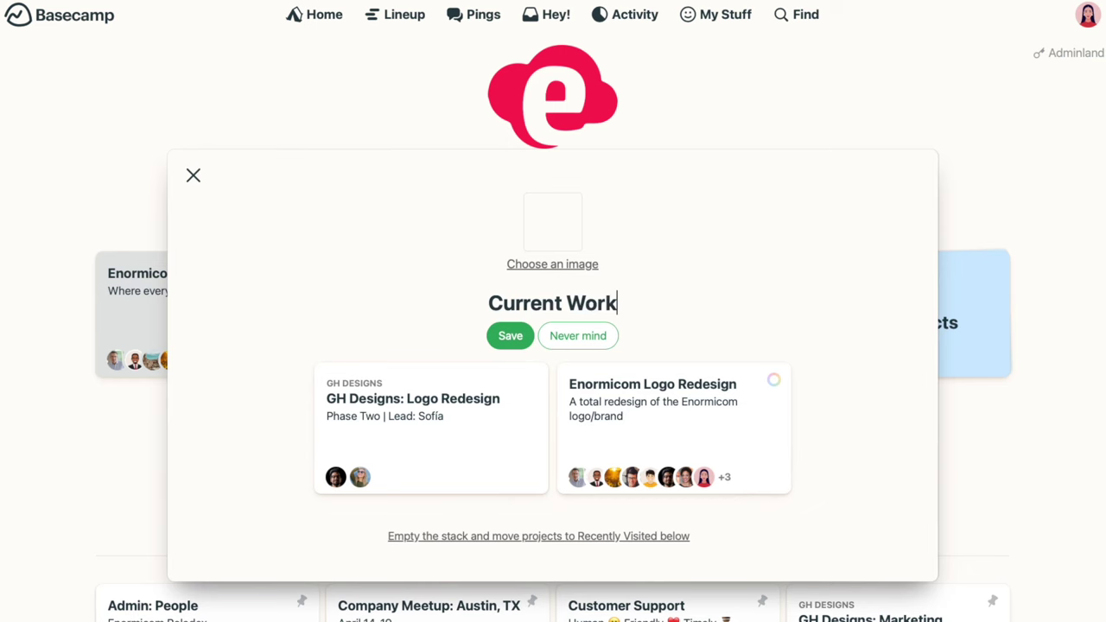
key(Return)
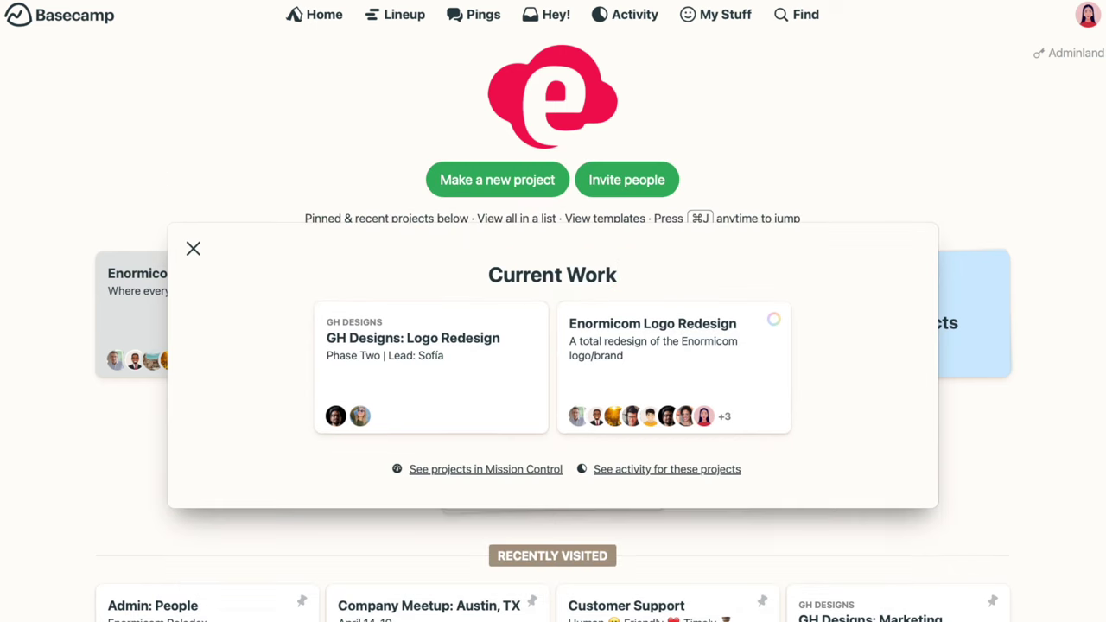
click(196, 249)
drag(642, 309, 584, 419)
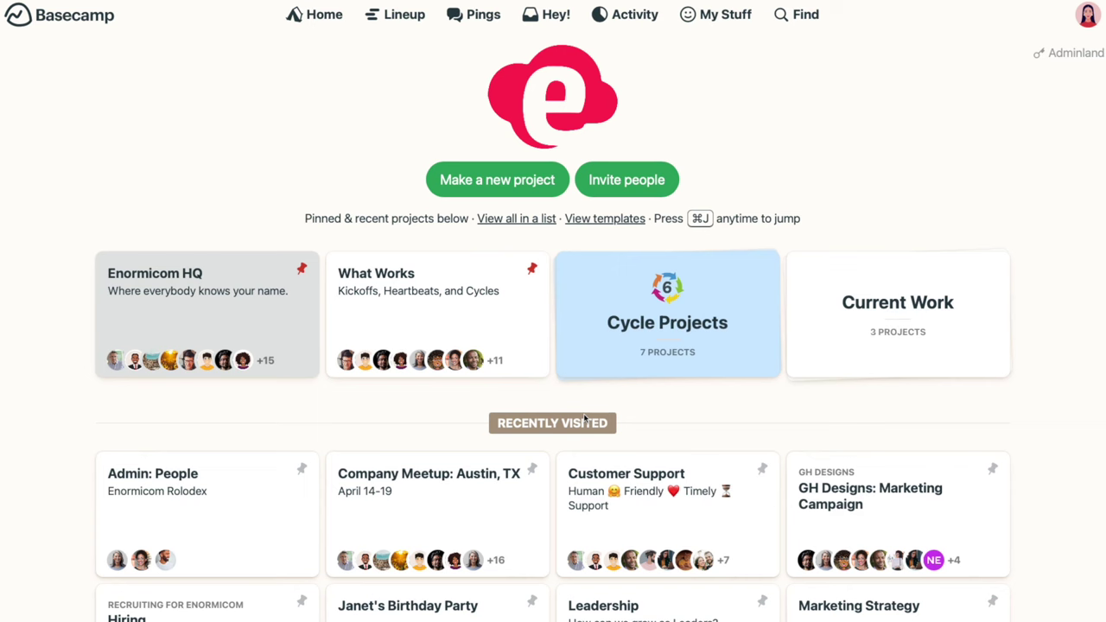
click(824, 325)
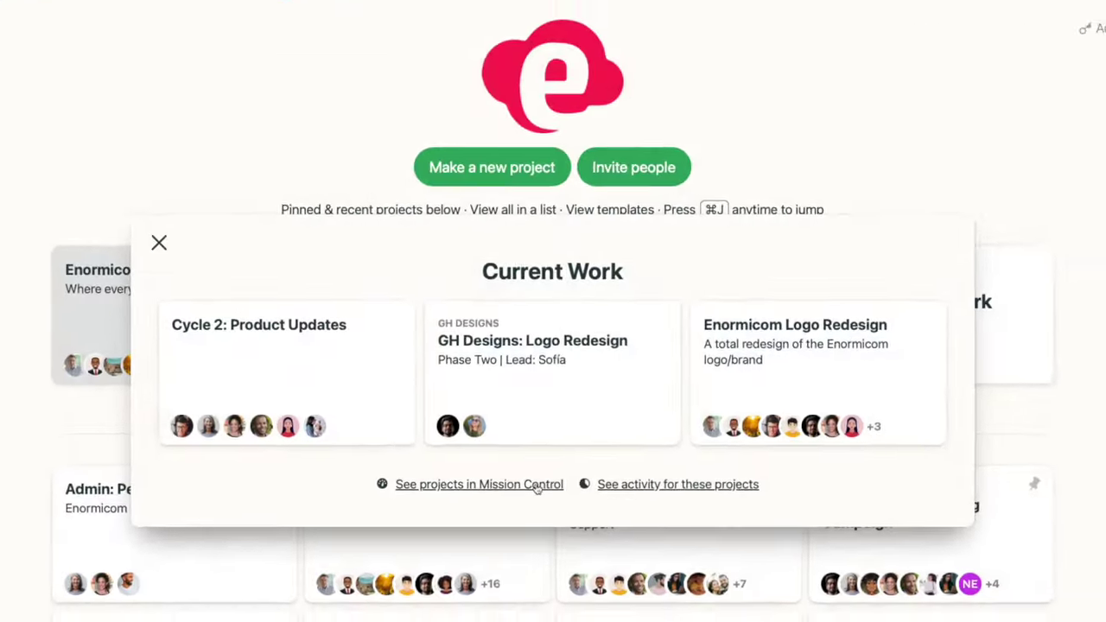
View the Current Work stack's three projects in Mission Control.
click(536, 504)
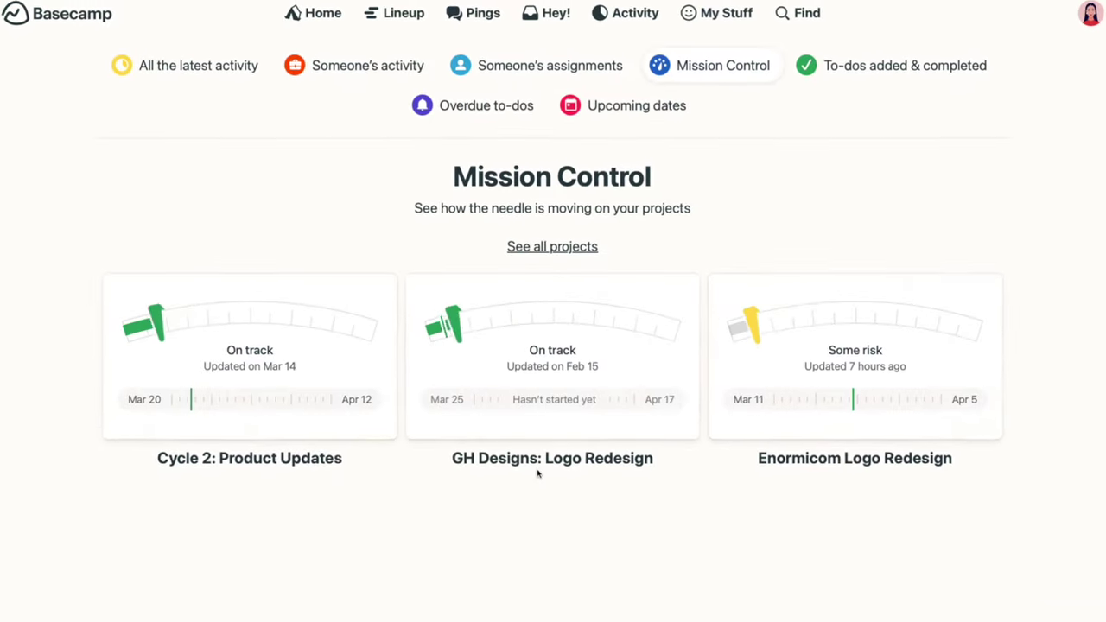